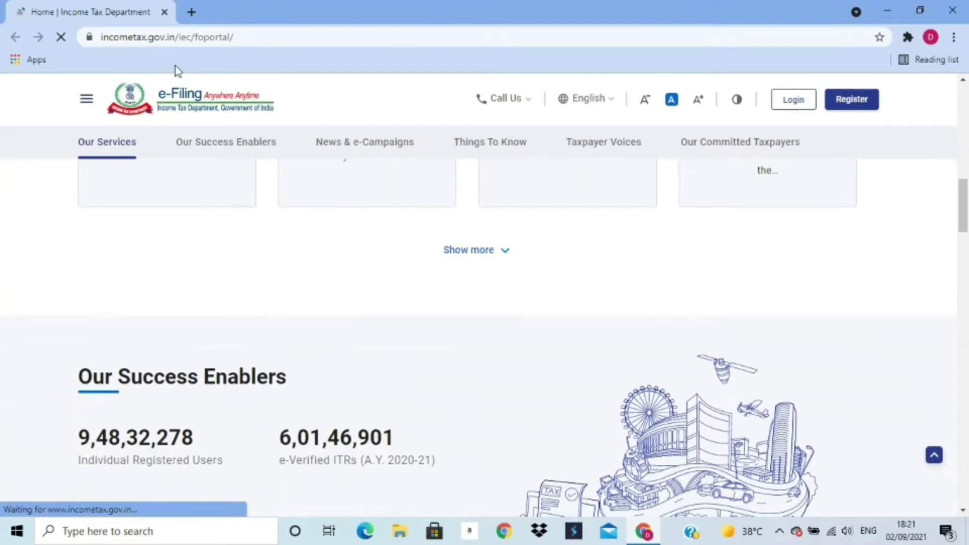
# - Expand the full list of services on the Income Tax portal's home page and open the Instant E-PAN service
pyautogui.click(252, 38)
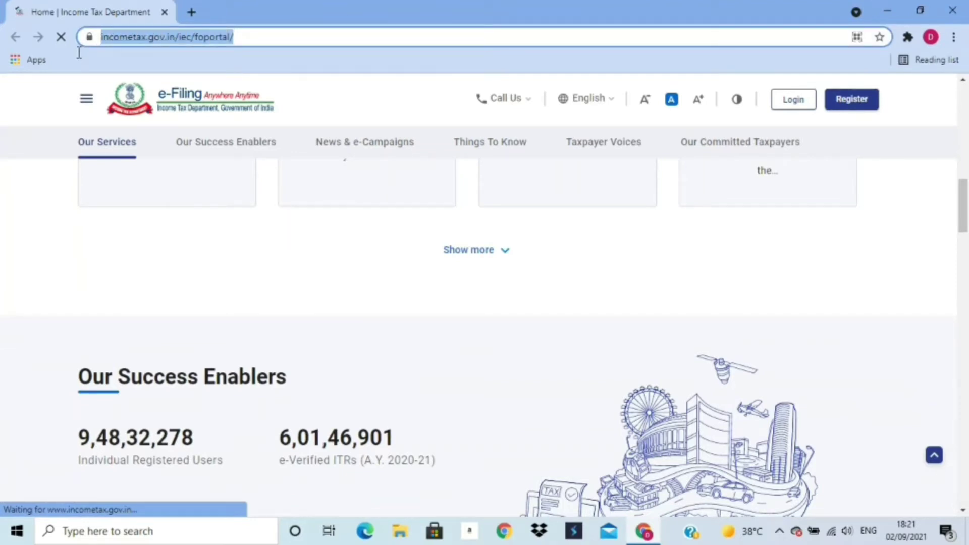
pyautogui.click(256, 44)
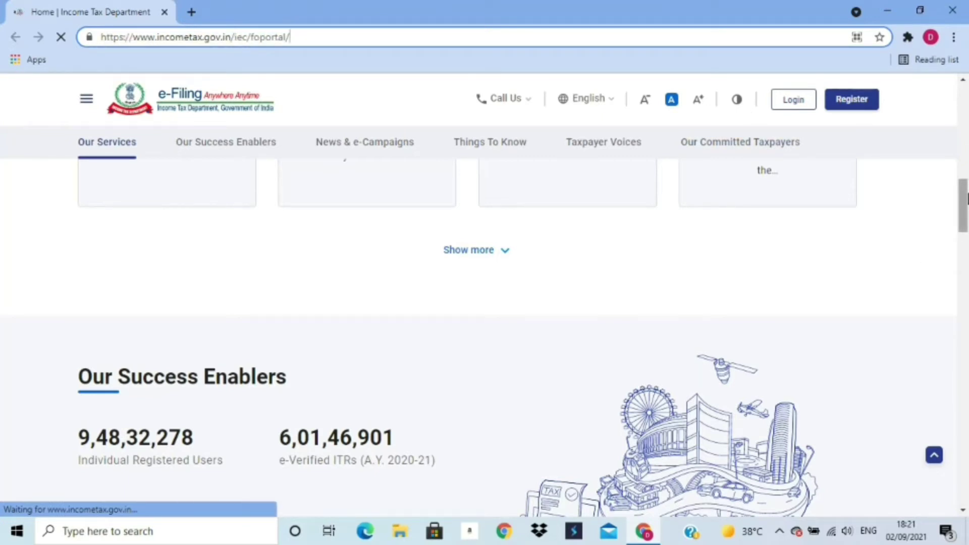
pyautogui.moveTo(961, 169); pyautogui.dragTo(964, 139)
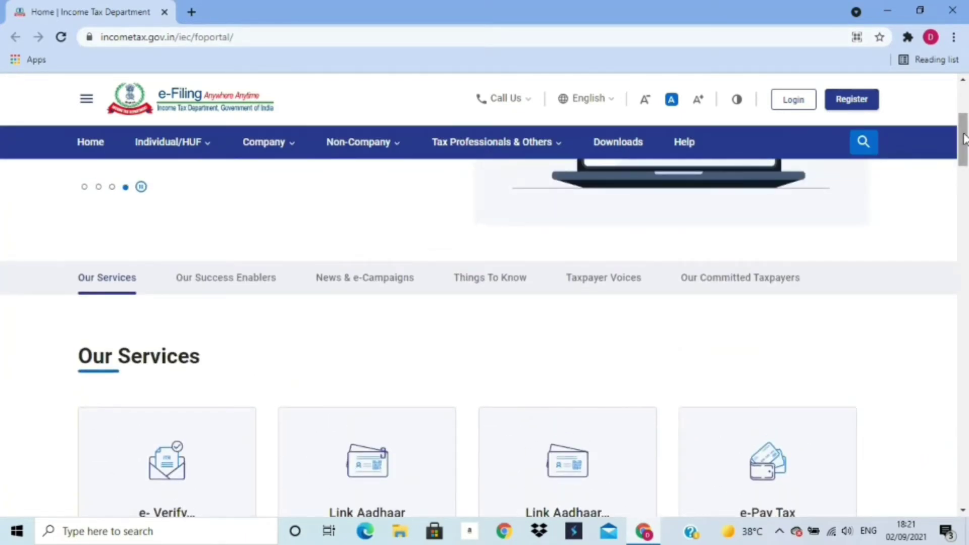
pyautogui.moveTo(964, 138); pyautogui.dragTo(964, 191)
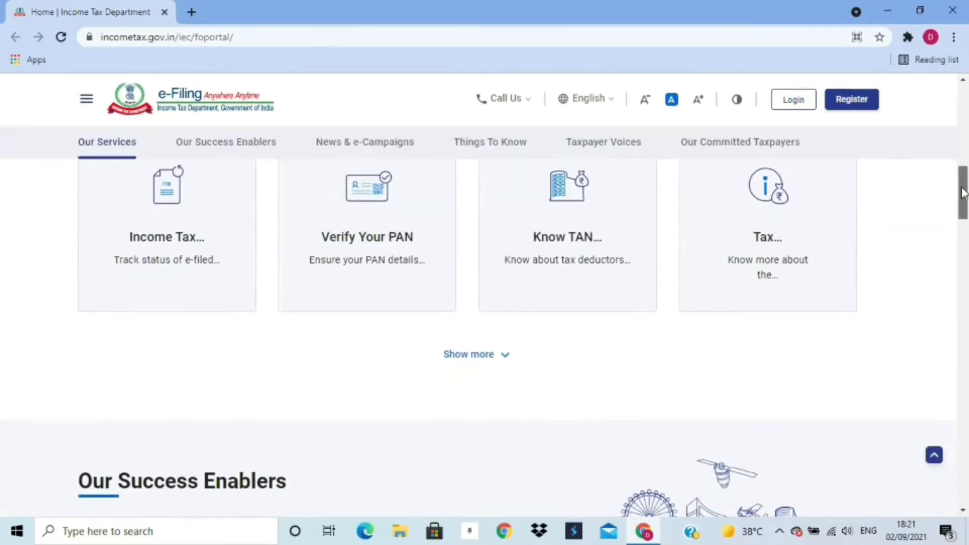
pyautogui.click(496, 354)
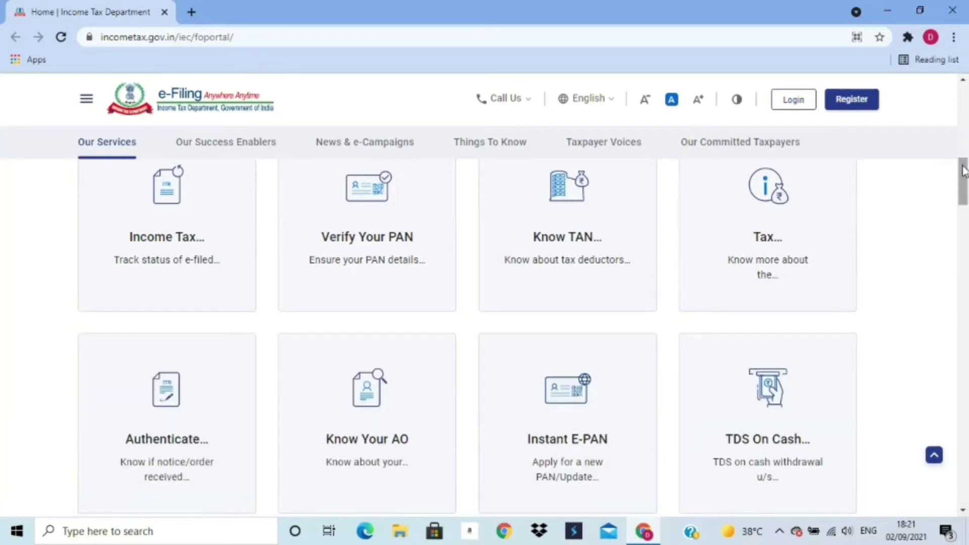
pyautogui.moveTo(964, 171); pyautogui.dragTo(964, 189)
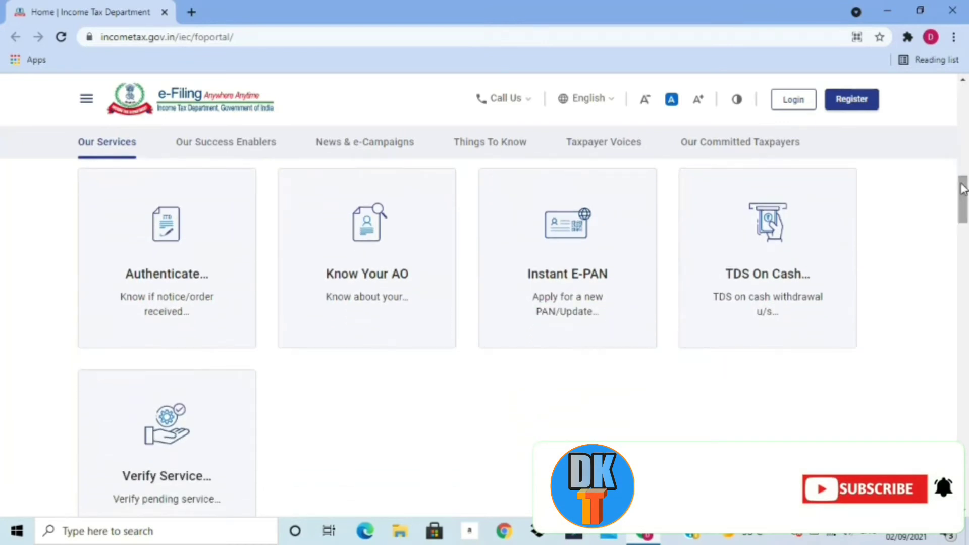
pyautogui.click(561, 256)
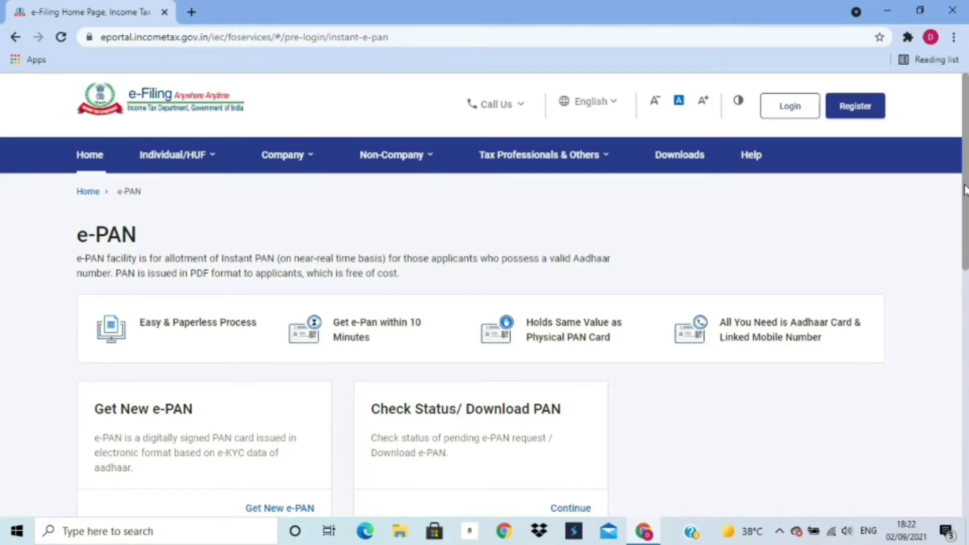
# - Start a Get New e-PAN request from the e-PAN page
pyautogui.scroll(-1, 964, 189)
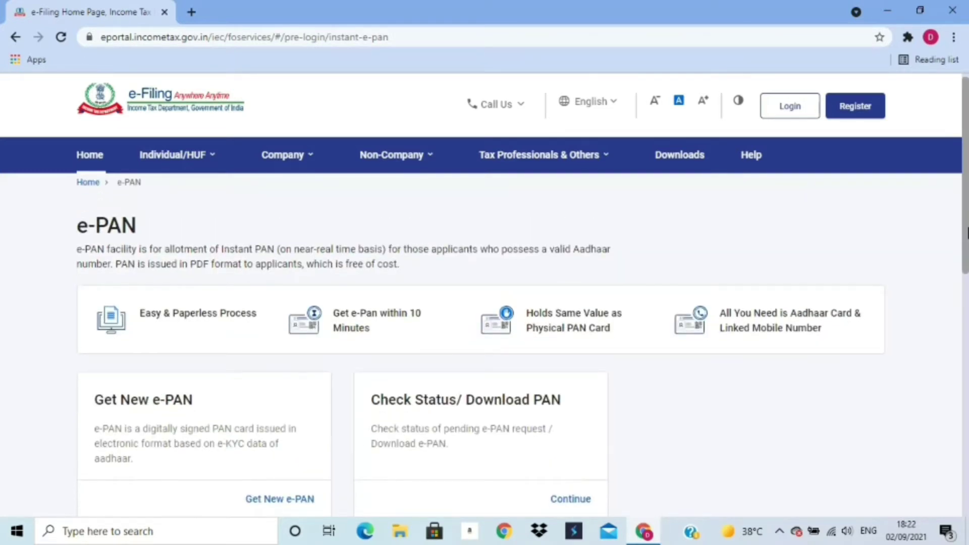
pyautogui.moveTo(967, 233); pyautogui.dragTo(967, 289)
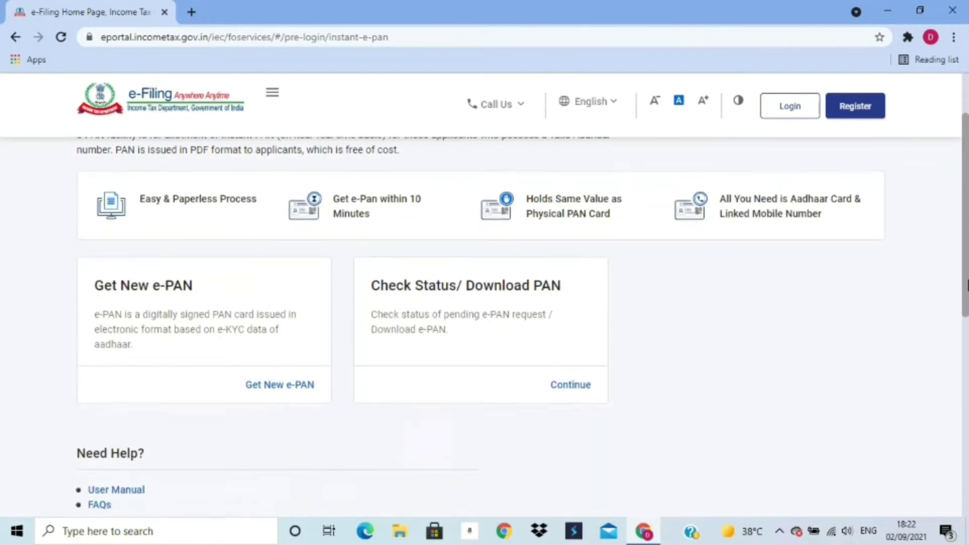
pyautogui.click(272, 383)
# - Enter the applicant's Aadhaar number, confirm the PAN allotment declarations and continue to OTP validation
pyautogui.click(121, 368)
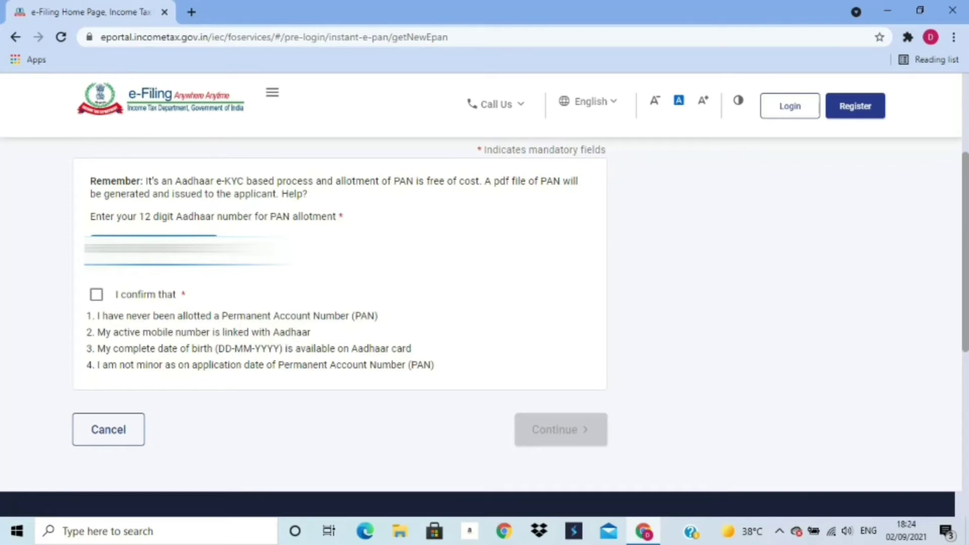
pyautogui.click(103, 299)
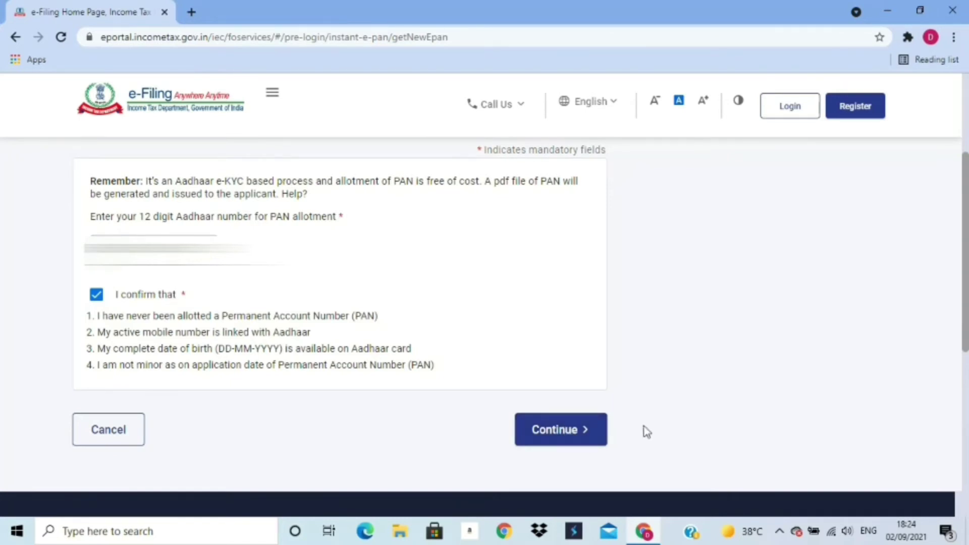
pyautogui.click(579, 436)
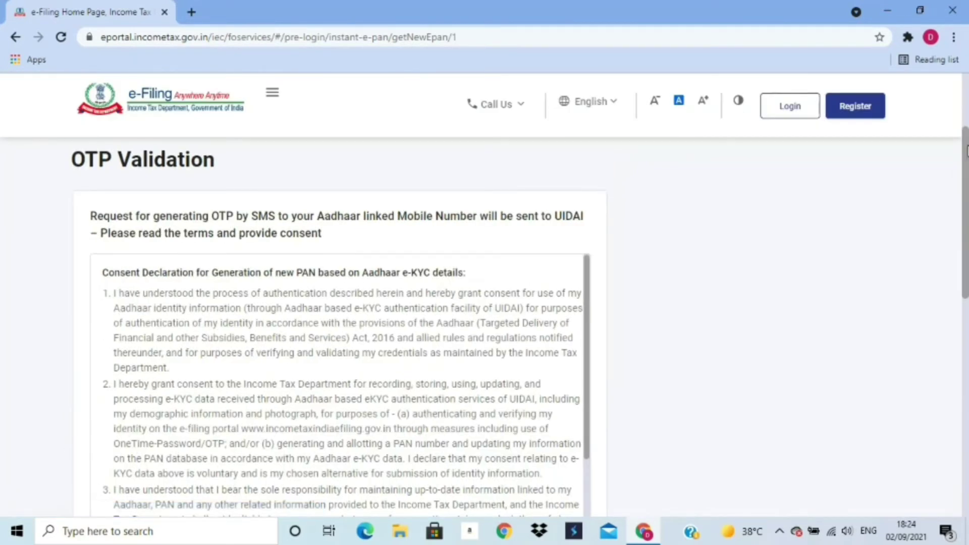
# - Agree to the Aadhaar e-KYC consent terms and proceed to the OTP entry page
pyautogui.moveTo(964, 156); pyautogui.dragTo(961, 237)
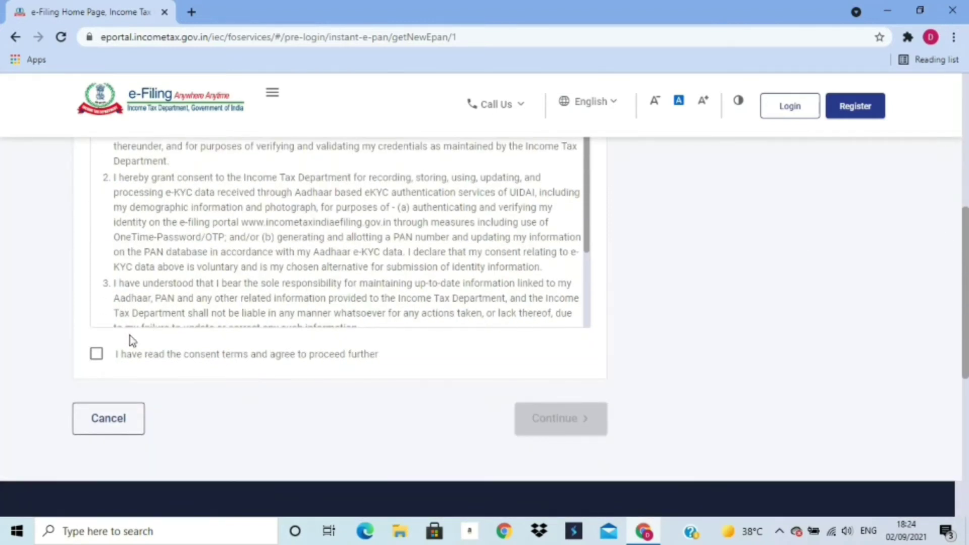
pyautogui.click(95, 356)
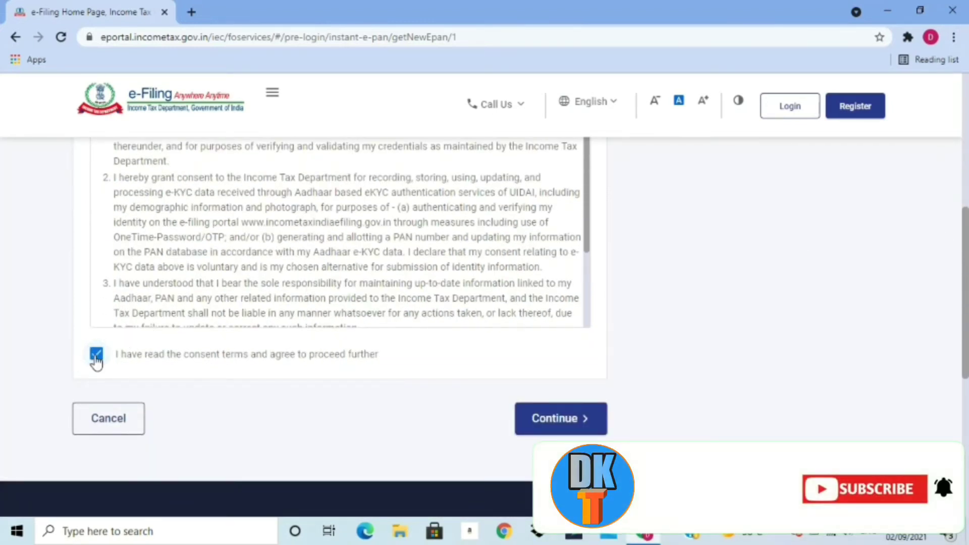
pyautogui.click(560, 419)
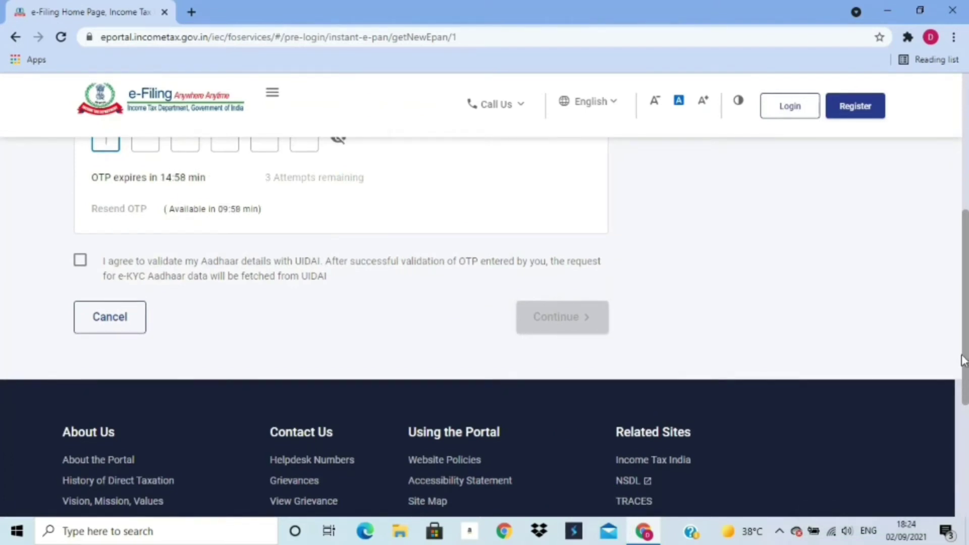
# - Enter the Aadhaar OTP received by phone, agree to validate the Aadhaar details with UIDAI and continue
pyautogui.moveTo(965, 336); pyautogui.dragTo(966, 282)
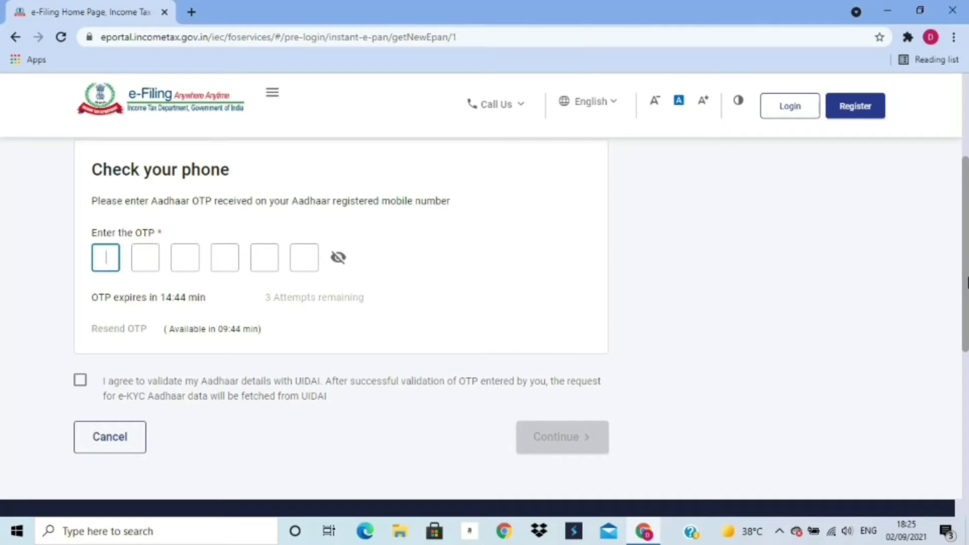
pyautogui.write('****')
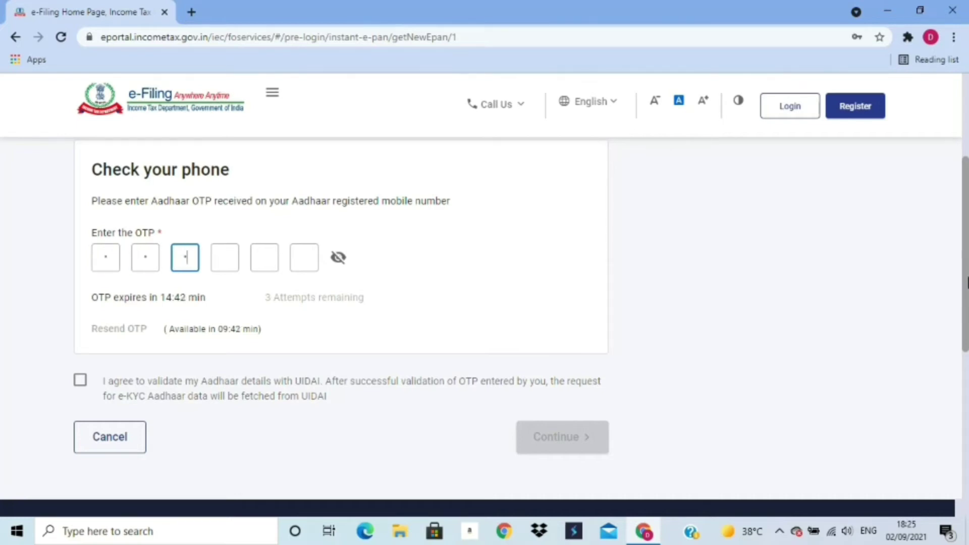
pyautogui.write('*')
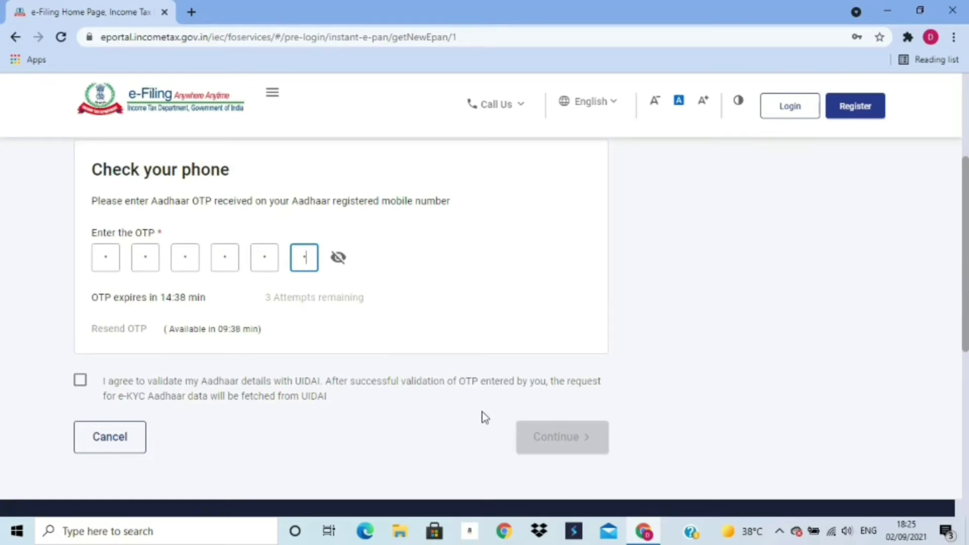
pyautogui.click(81, 389)
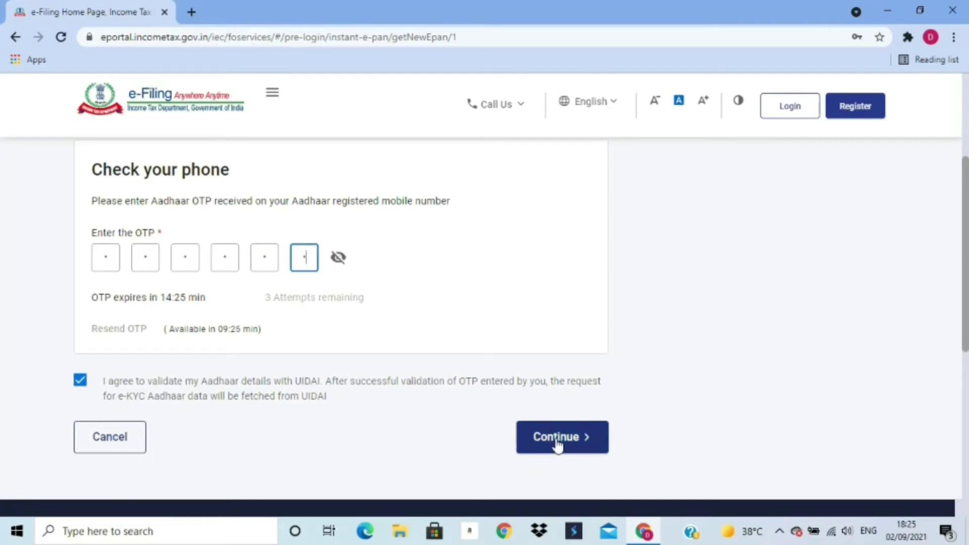
pyautogui.click(557, 439)
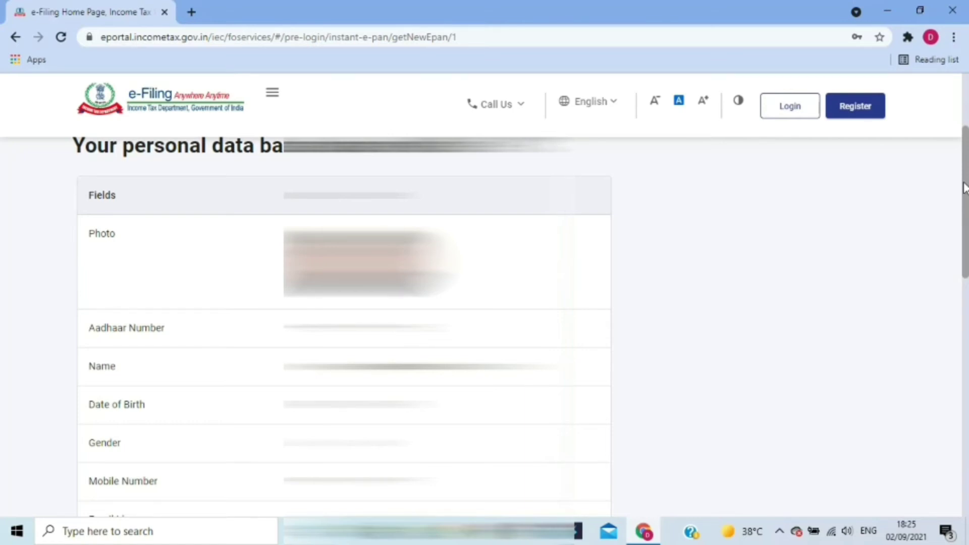
# - Review the Aadhaar personal data, start linking an email ID and enter the applicant's email address
pyautogui.moveTo(964, 187); pyautogui.dragTo(964, 220)
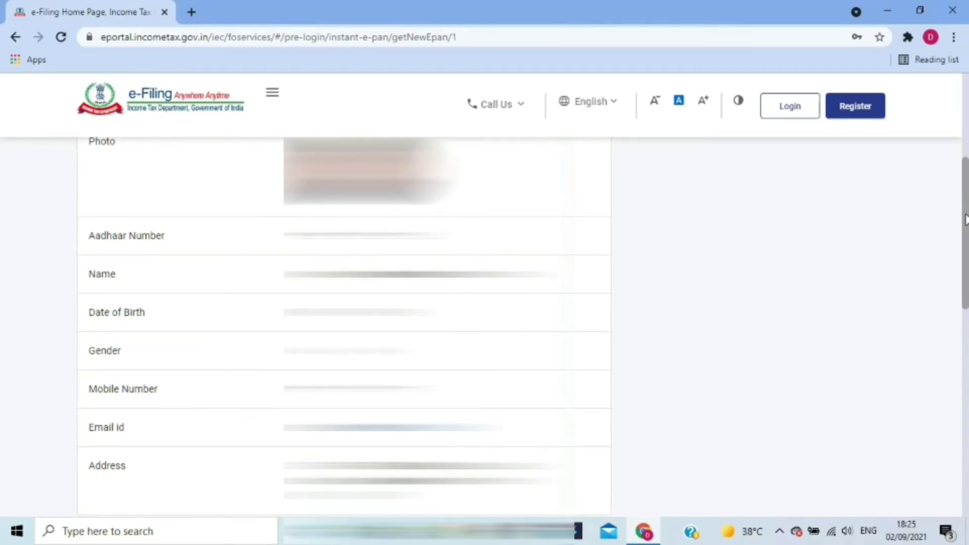
pyautogui.moveTo(965, 220); pyautogui.dragTo(964, 287)
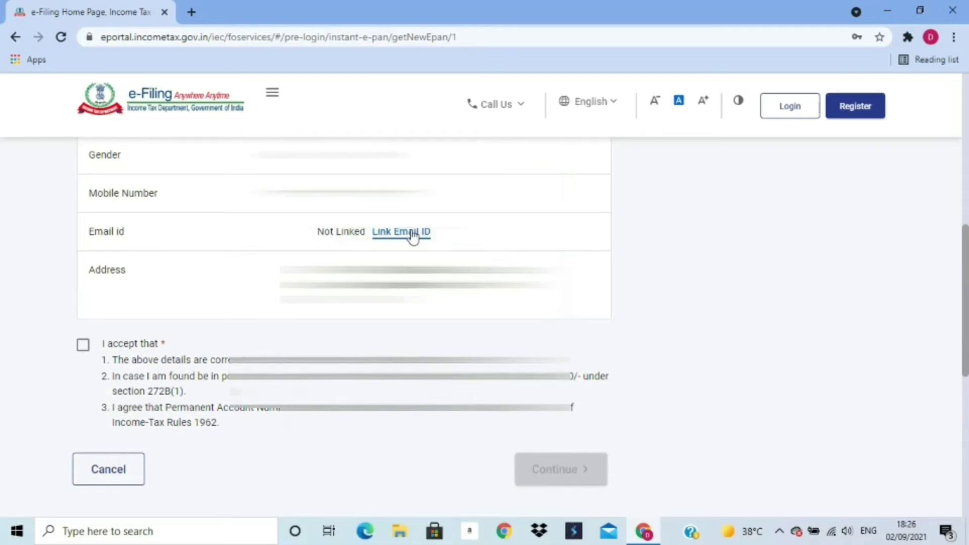
pyautogui.click(410, 232)
pyautogui.click(320, 242)
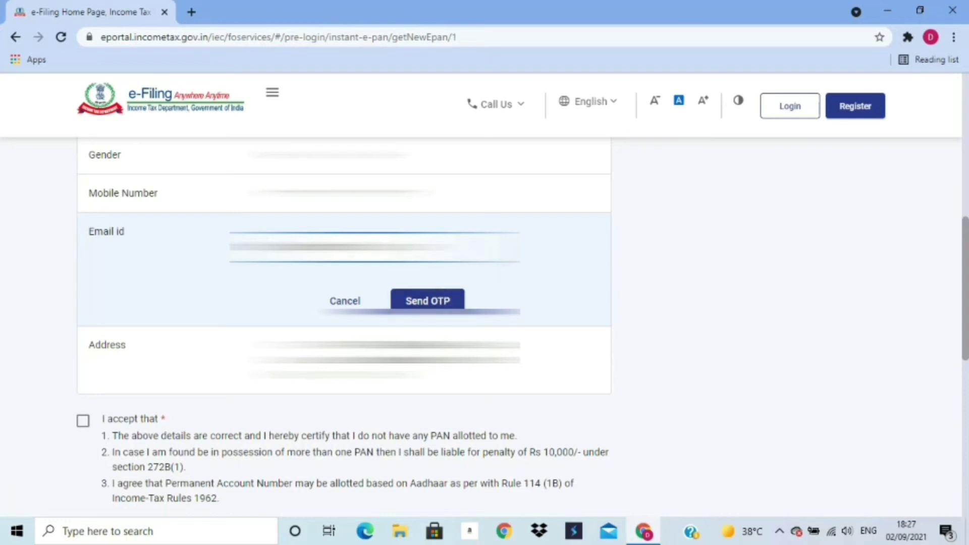
pyautogui.hotkey('ctrl', 'a')
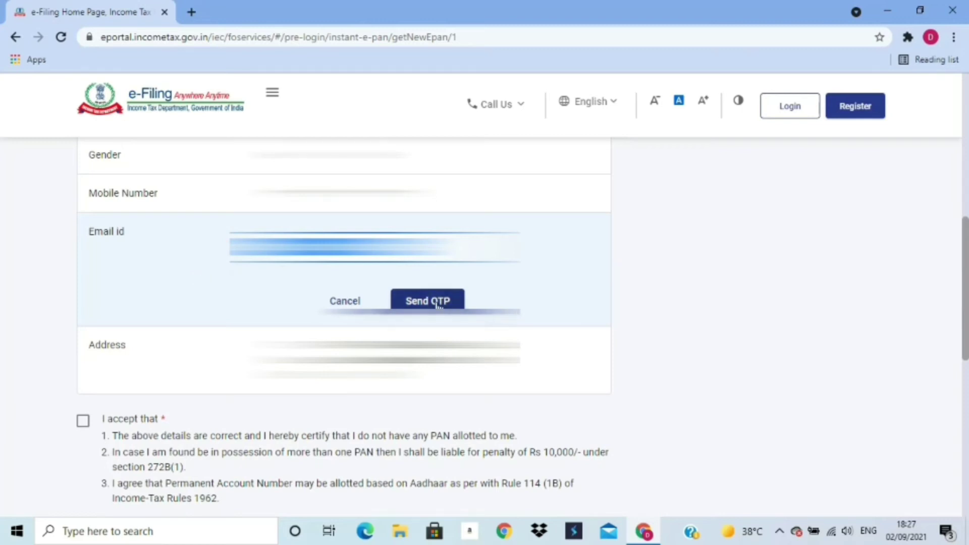
# - Accept the declarations below the personal details and send the OTP for validating the email ID
pyautogui.click(86, 424)
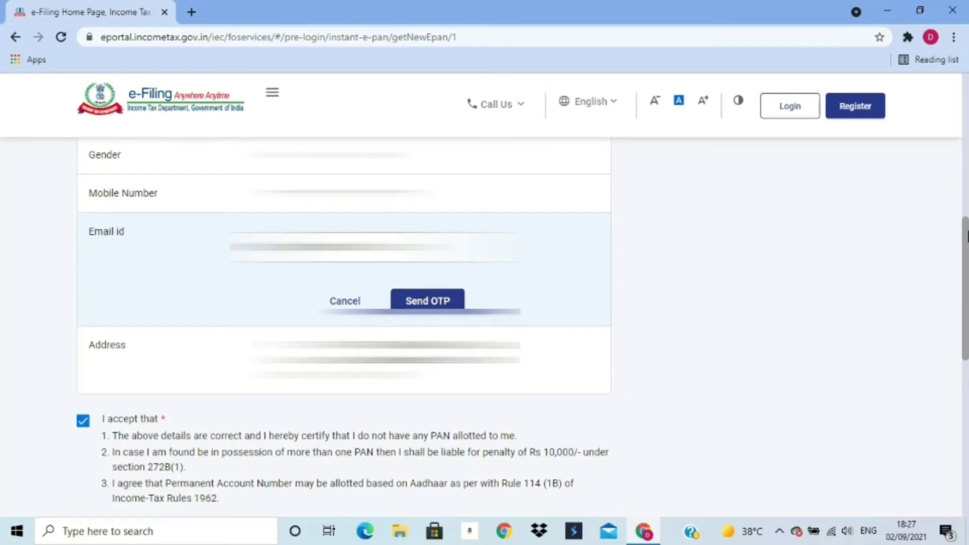
pyautogui.moveTo(965, 240); pyautogui.dragTo(967, 207)
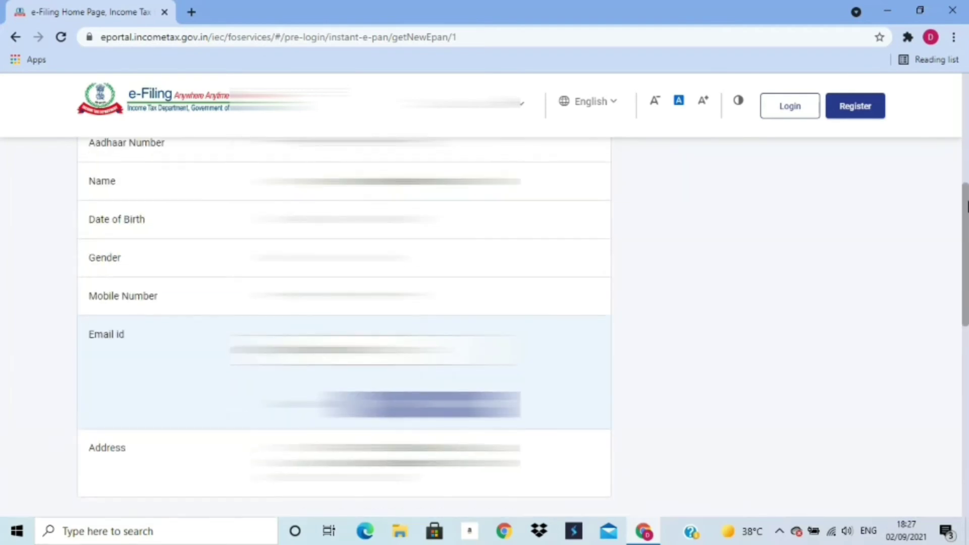
pyautogui.click(525, 410)
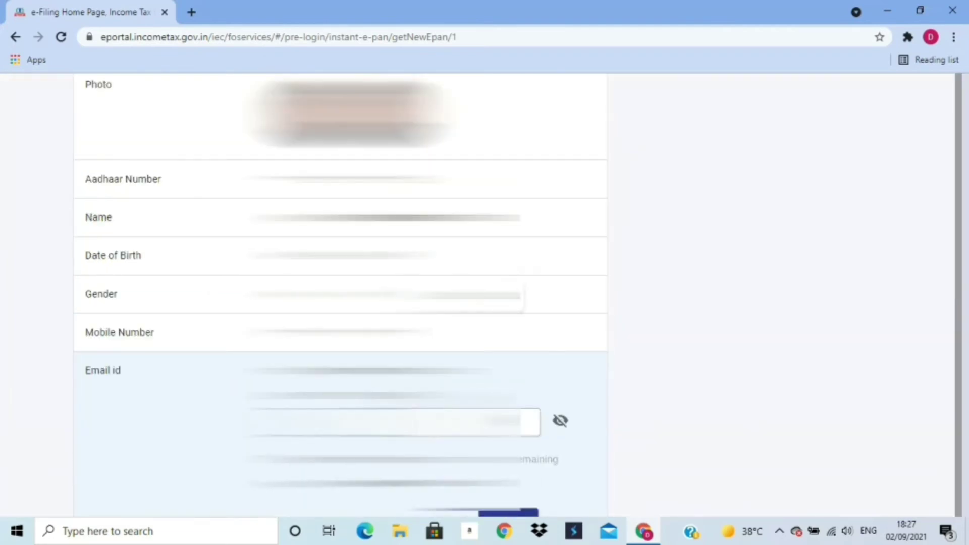
# - Open a new browser tab, then enter the email OTP in the e-PAN form and submit it
pyautogui.click(191, 12)
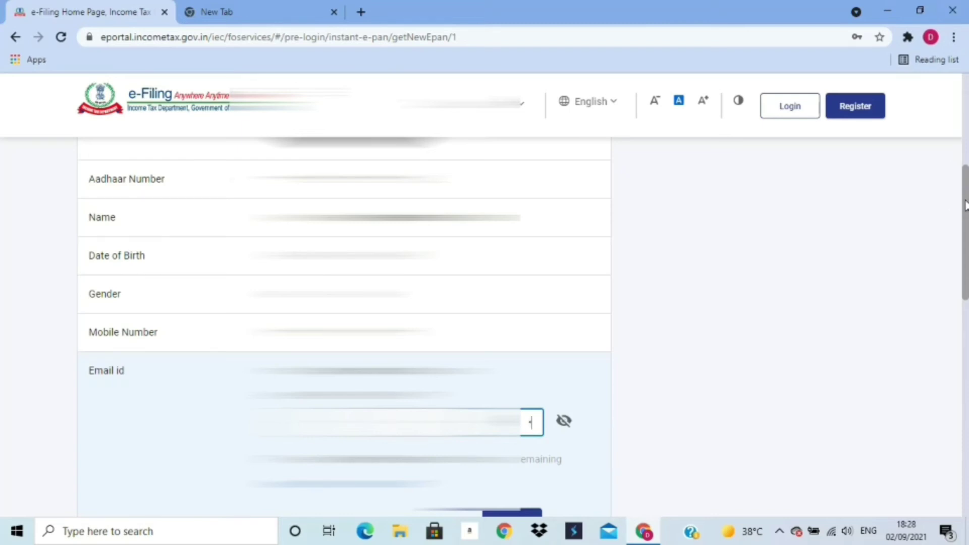
pyautogui.moveTo(964, 204); pyautogui.dragTo(964, 254)
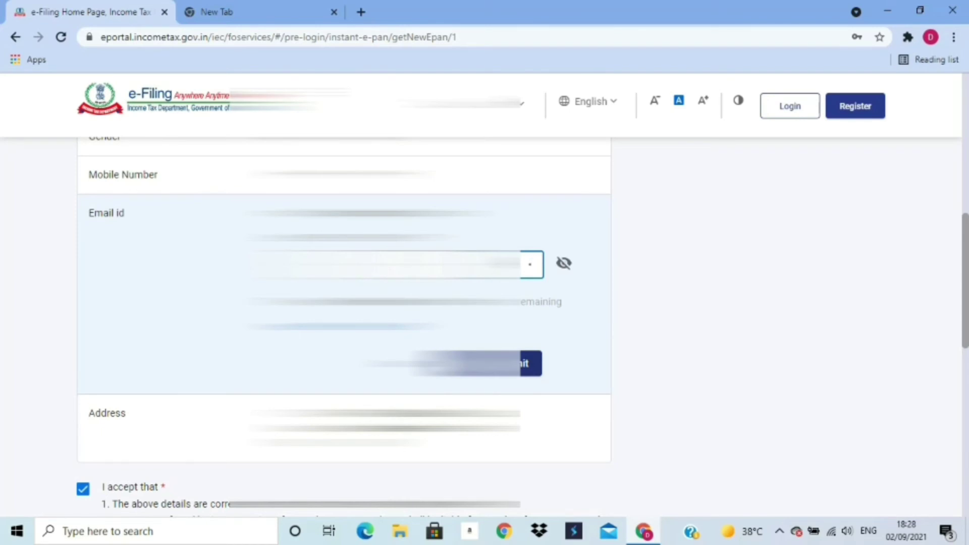
pyautogui.press('Return')
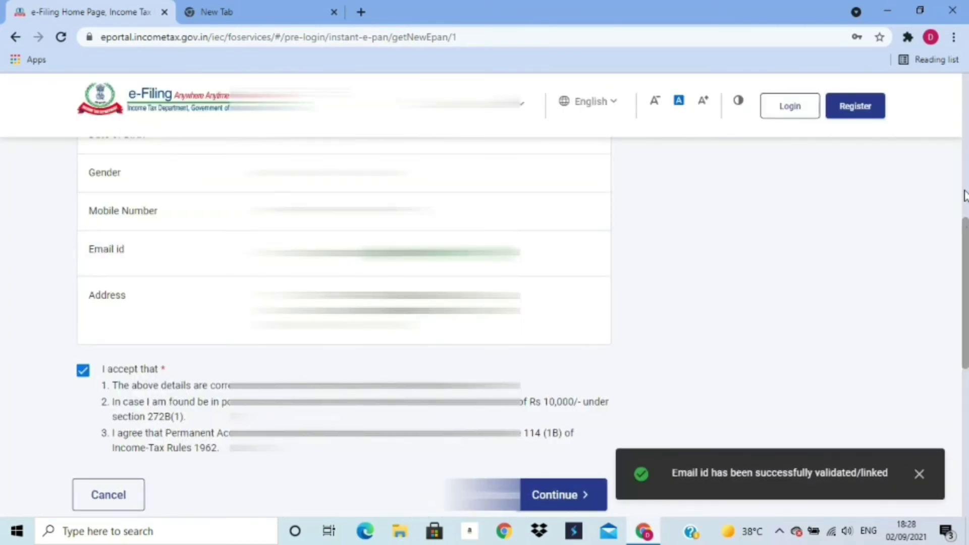
# - Keep the declarations accepted, submit the e-PAN request and review the acknowledgement page
pyautogui.moveTo(965, 267); pyautogui.dragTo(965, 308)
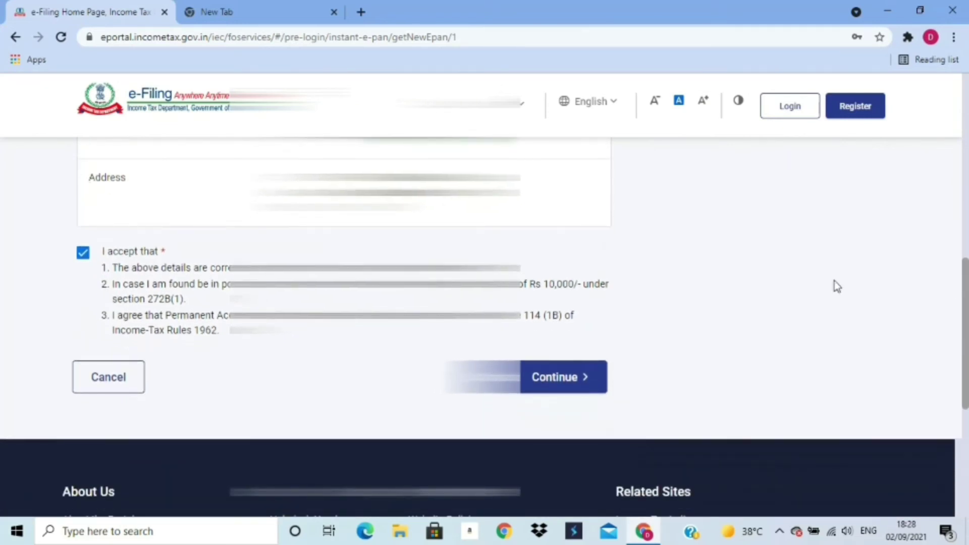
pyautogui.click(84, 254)
pyautogui.click(85, 255)
pyautogui.click(555, 379)
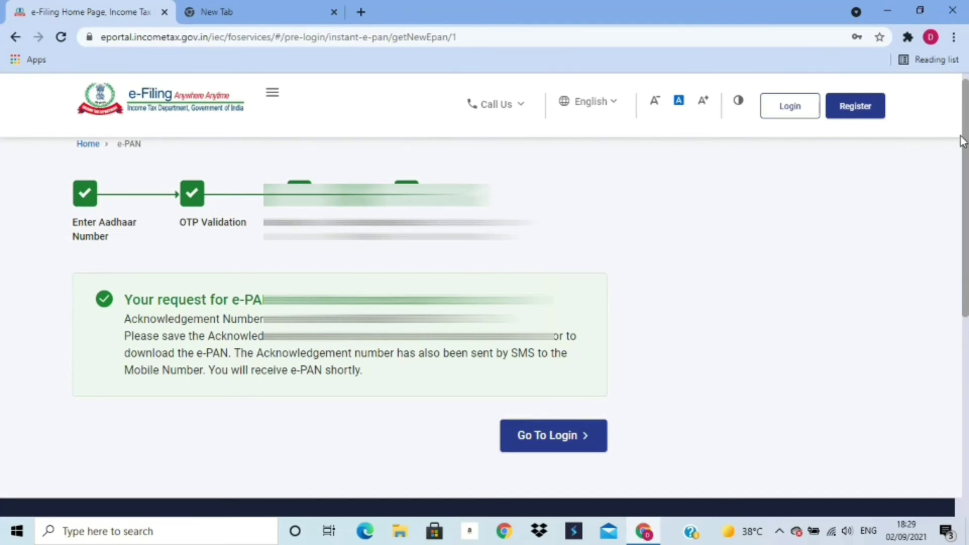
pyautogui.scroll(-5, 962, 142)
pyautogui.scroll(6, 962, 142)
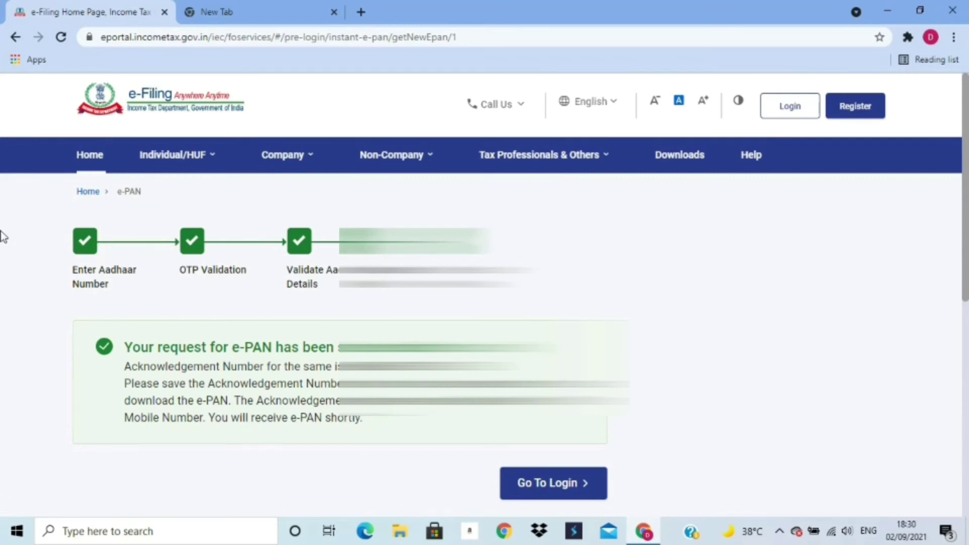
# - Return to the portal's home page and expand the full list of services again
pyautogui.click(91, 155)
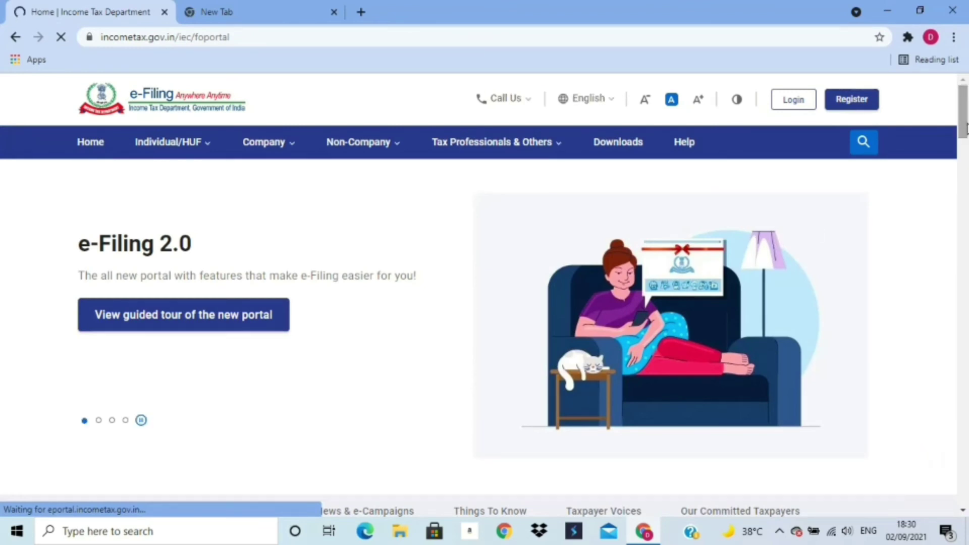
pyautogui.moveTo(964, 128); pyautogui.dragTo(965, 206)
pyautogui.click(504, 390)
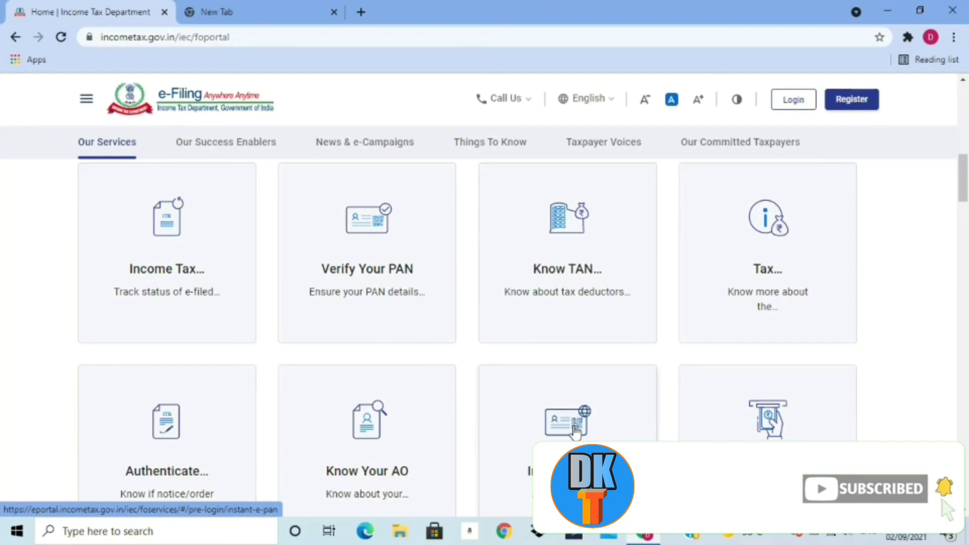
# - Open the Instant e-PAN service and start the Check Status/Download PAN process
pyautogui.click(575, 430)
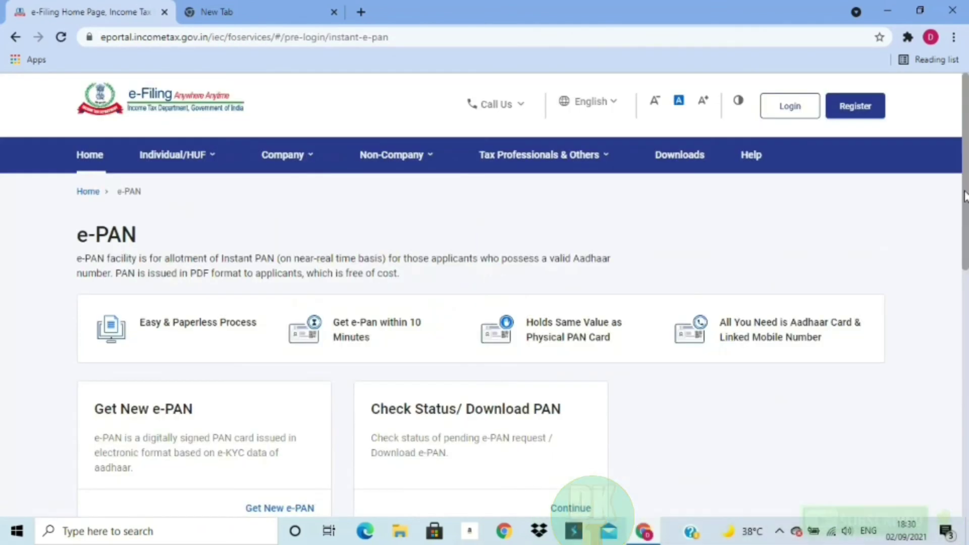
pyautogui.moveTo(964, 196); pyautogui.dragTo(965, 255)
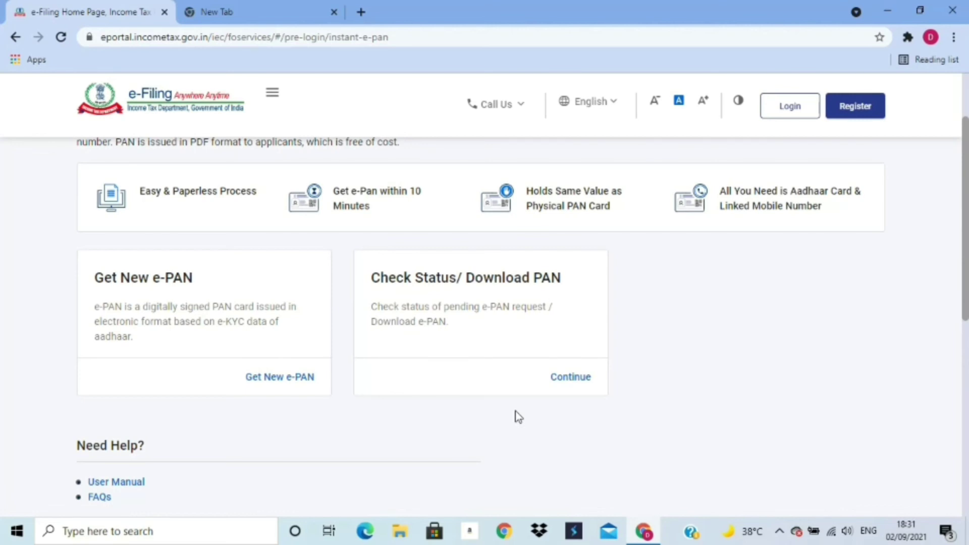
pyautogui.click(571, 379)
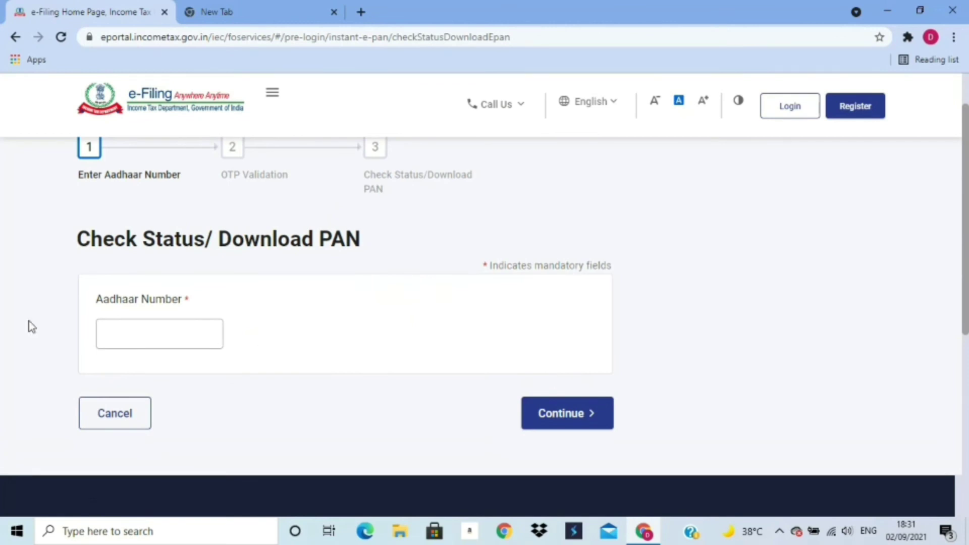
# - Enter the applicant's Aadhaar number for the PAN status check and continue to OTP validation
pyautogui.click(157, 335)
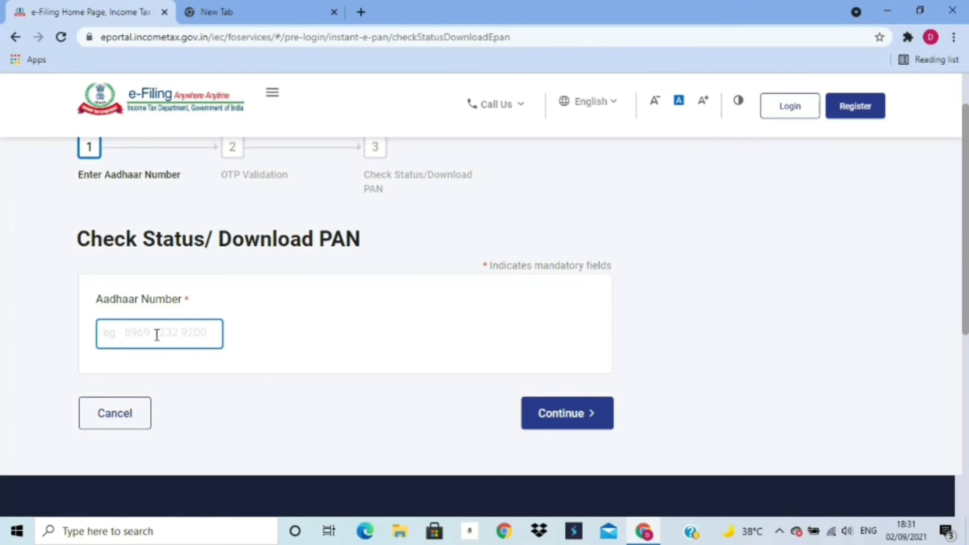
pyautogui.write('8')
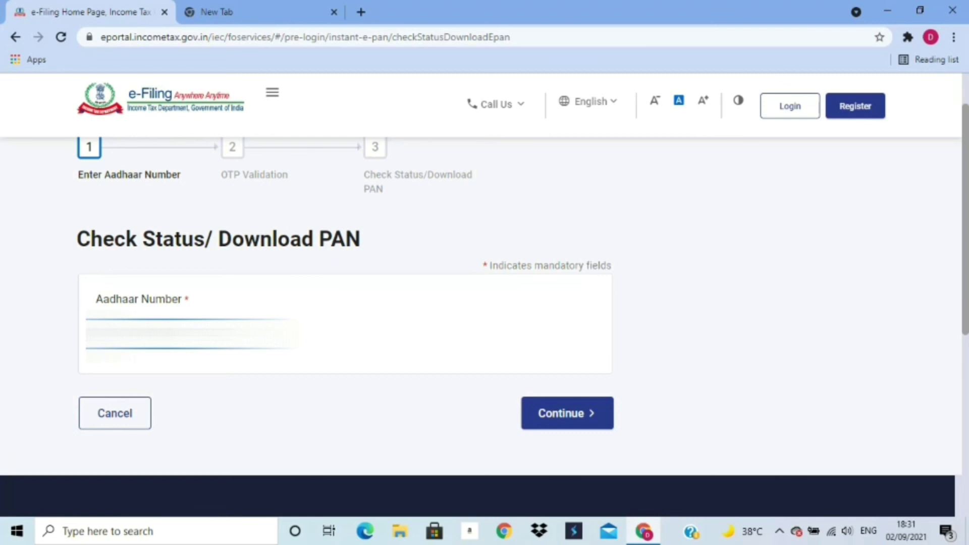
pyautogui.click(585, 417)
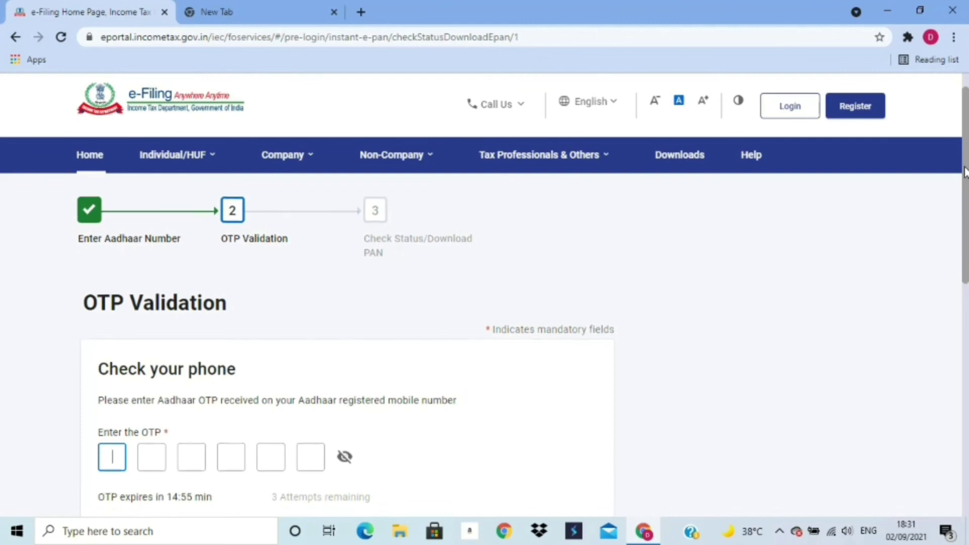
# - Enter the Aadhaar OTP sent to the registered mobile number, submit it and review the status of the e-PAN request
pyautogui.scroll(-3, 964, 167)
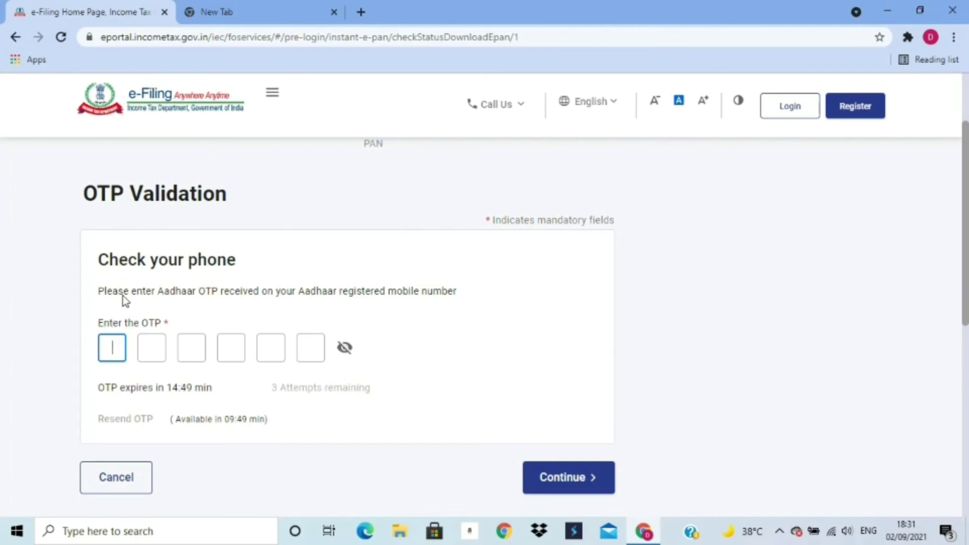
pyautogui.write('••••')
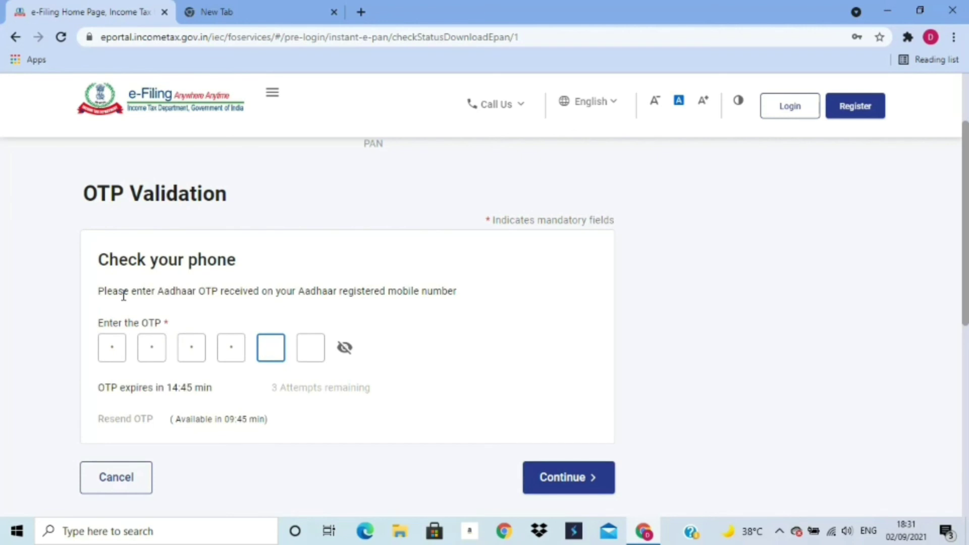
pyautogui.write('•')
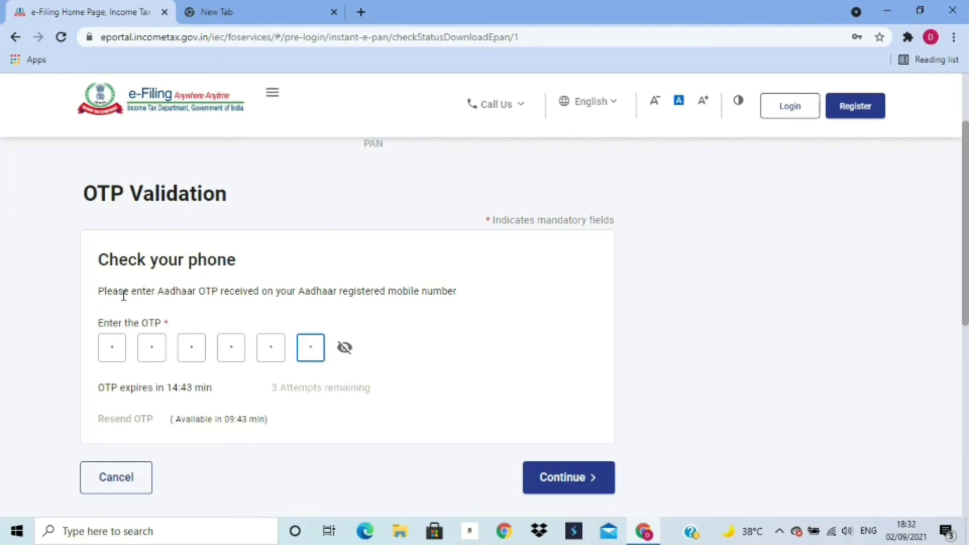
pyautogui.write('•')
pyautogui.click(568, 479)
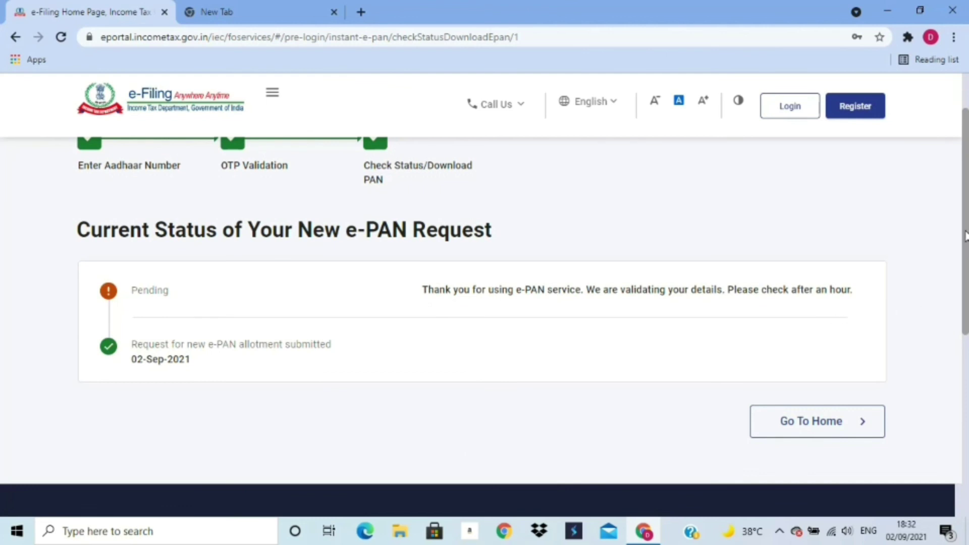
pyautogui.moveTo(965, 236); pyautogui.dragTo(963, 184)
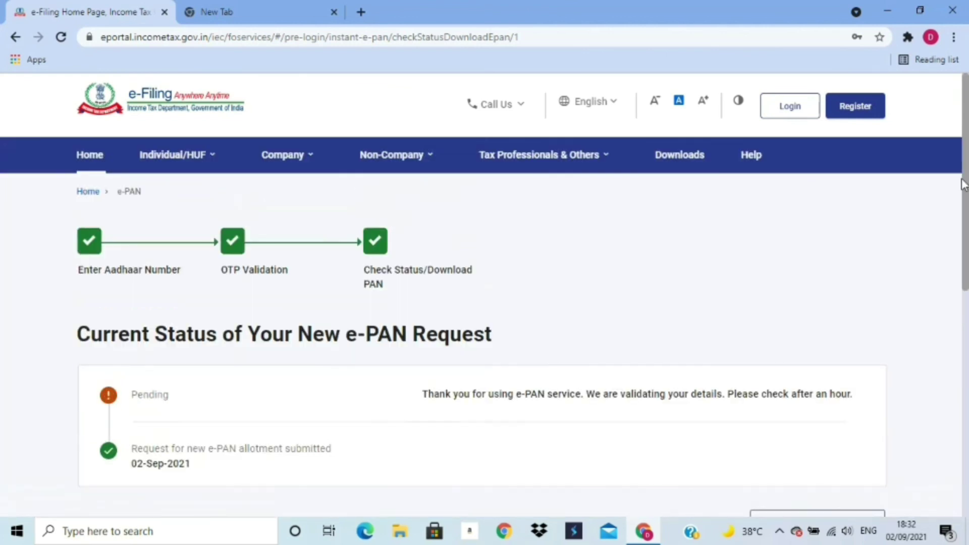